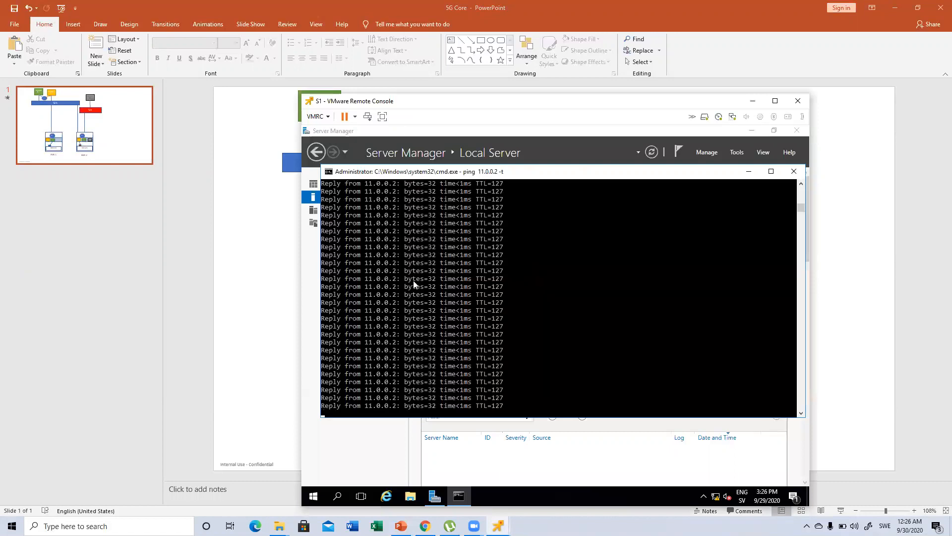
Step: Bring up the S2 remote console to check its continuous ping to 10.0.0.2
mouse_move(498, 526)
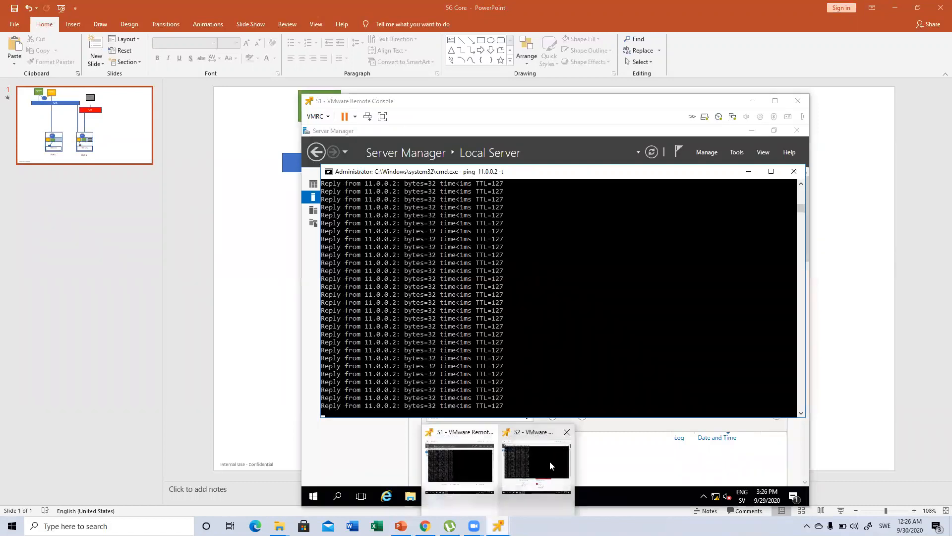
click(551, 467)
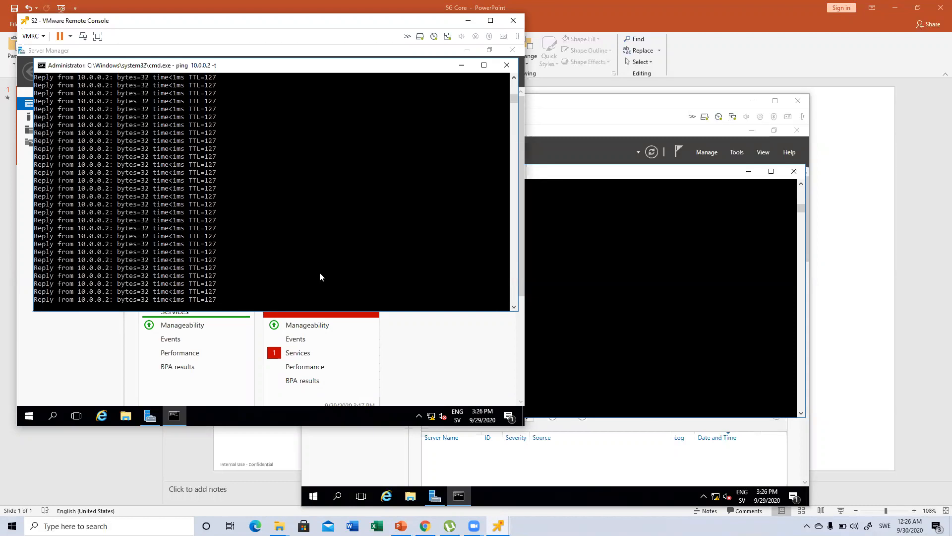
Step: Switch to NSX in Chrome and open the Distributed Firewall, reviewing all rules before returning to the category-specific rules
mouse_move(425, 526)
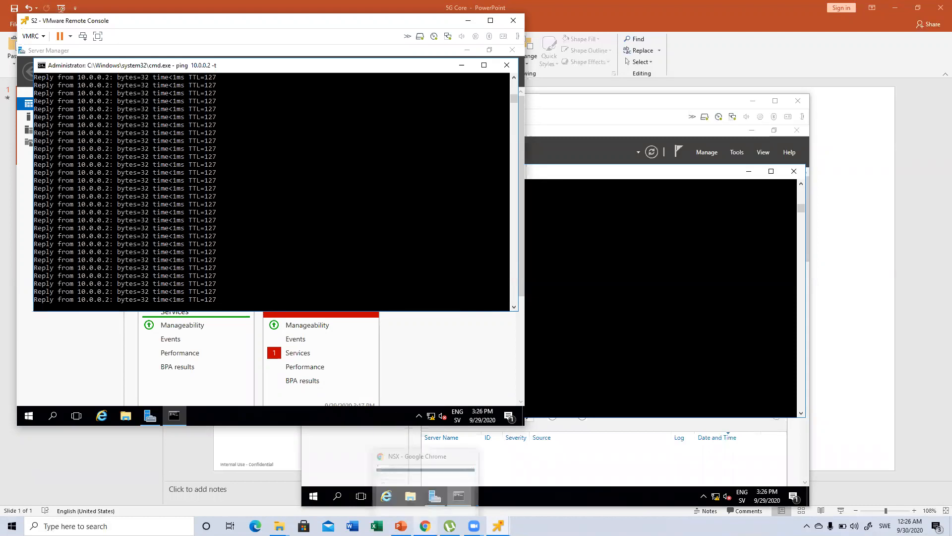
click(423, 492)
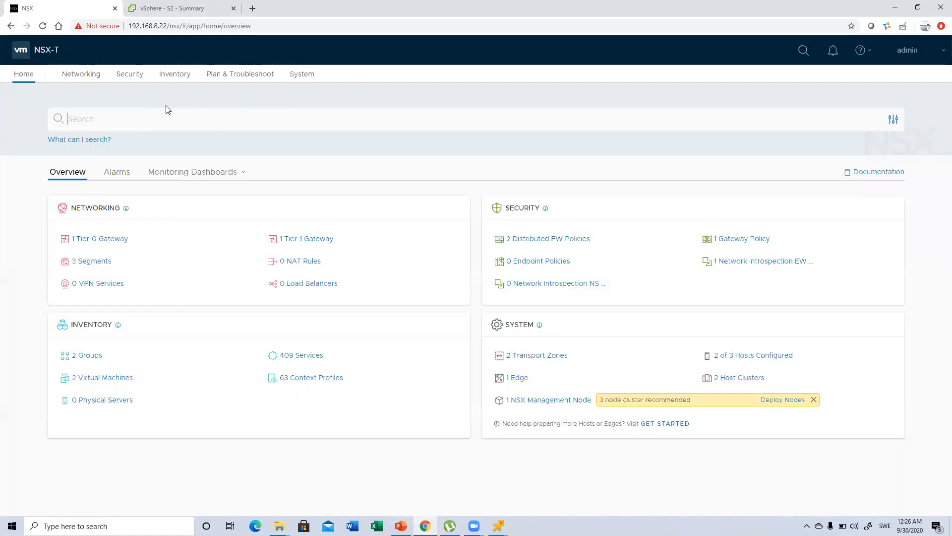
click(124, 79)
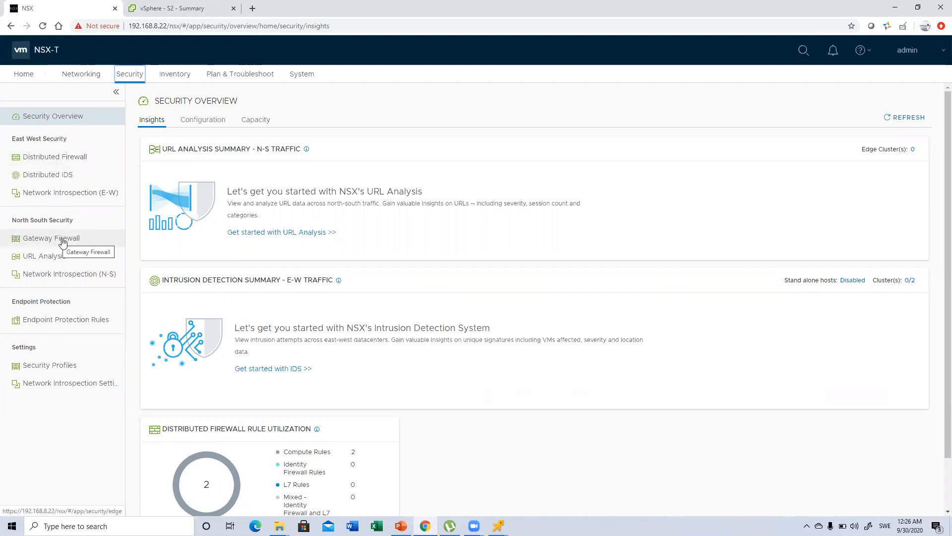
click(76, 158)
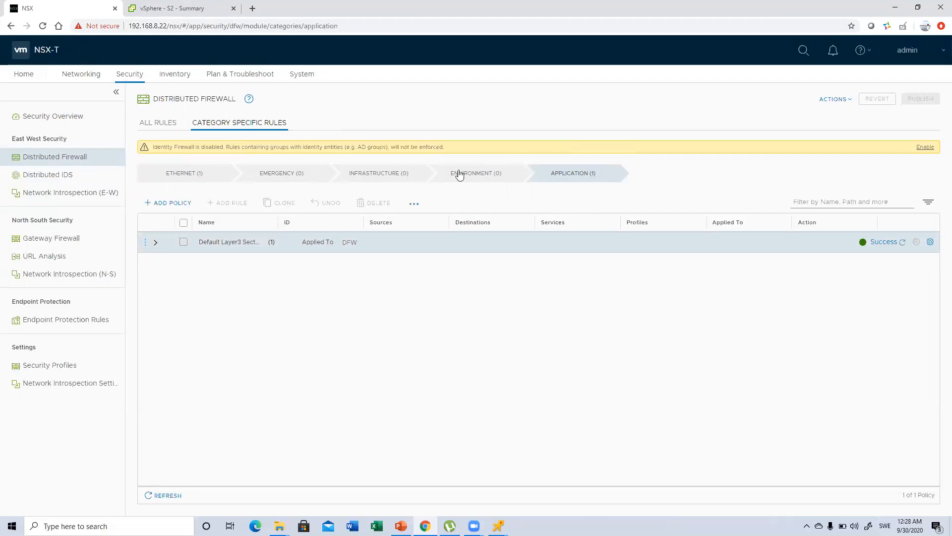
click(157, 122)
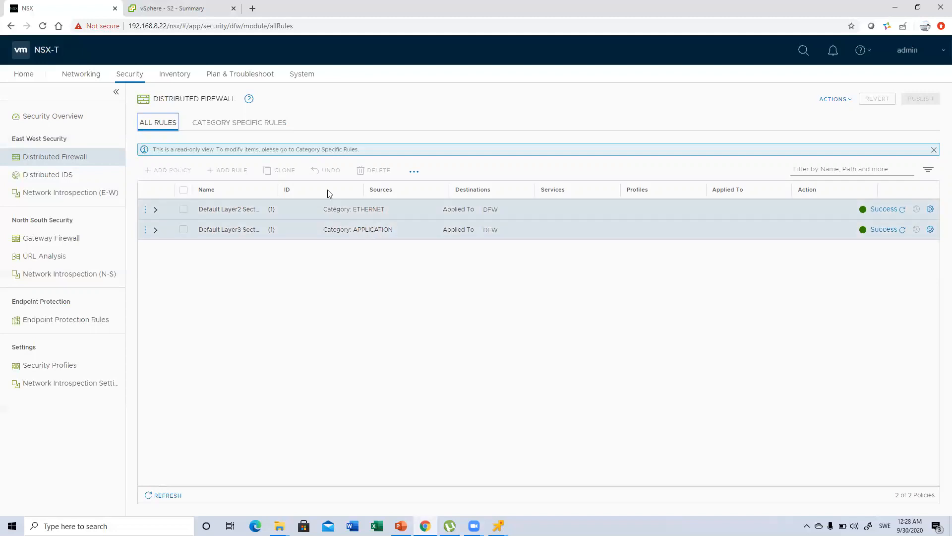
click(229, 124)
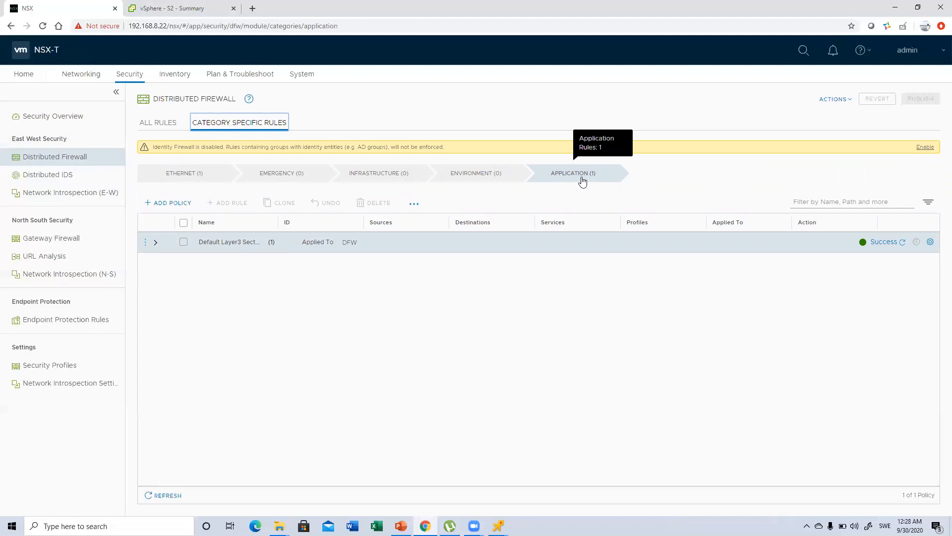
Step: Add a new policy in the Application category, add a rule to it and select that rule
click(162, 204)
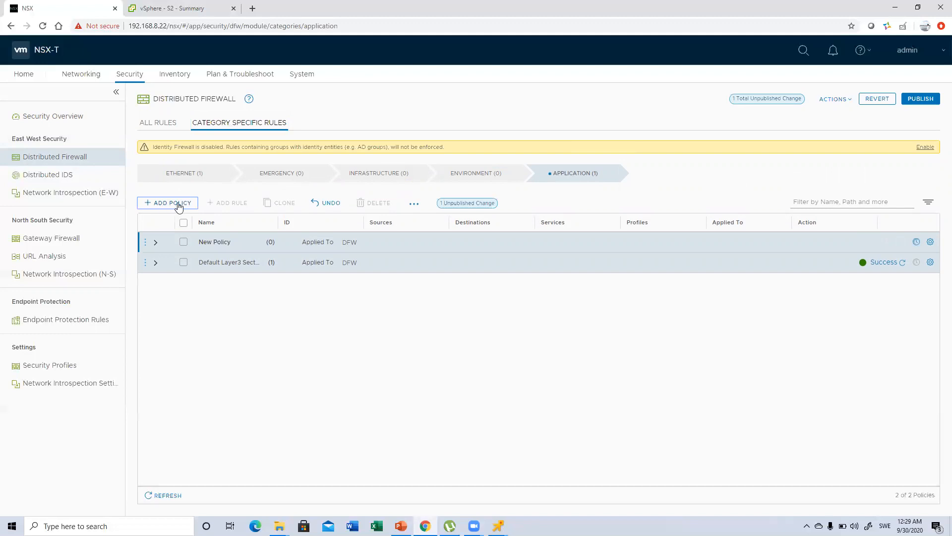
click(146, 242)
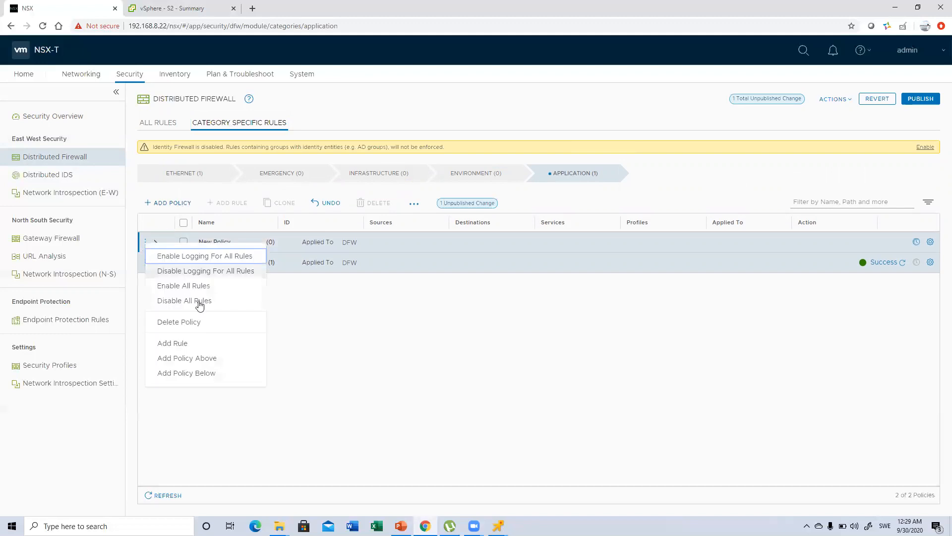
click(189, 343)
click(185, 263)
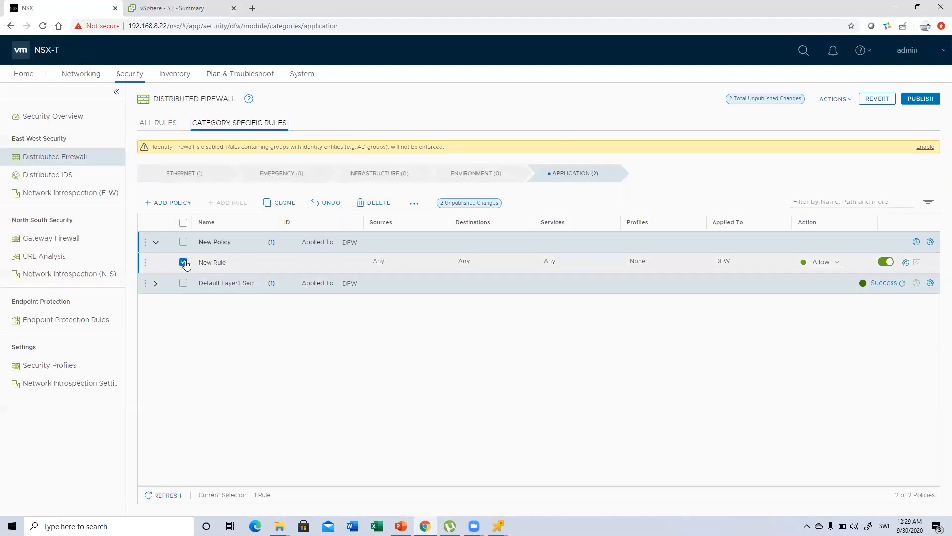
Step: Set the new rule's source to the DB group and its destination to the WEB group
mouse_move(393, 265)
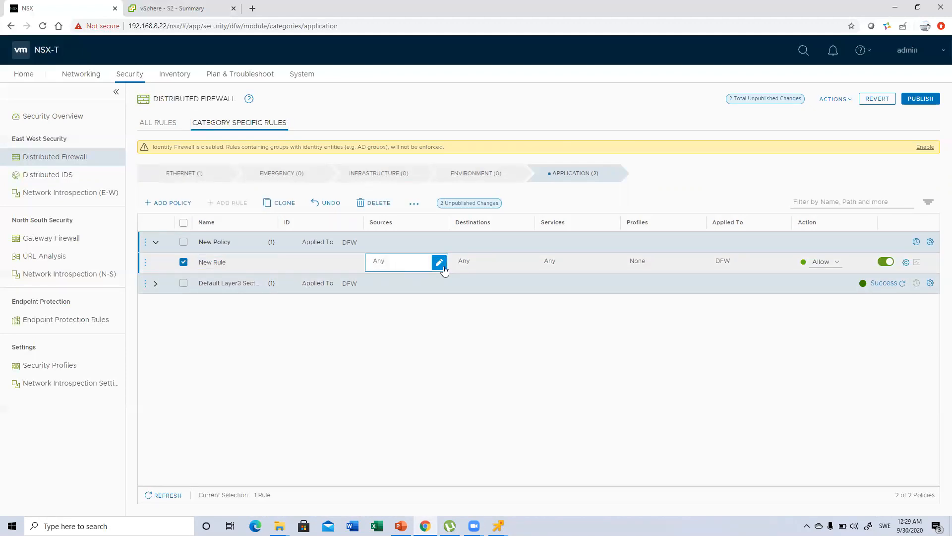
click(439, 262)
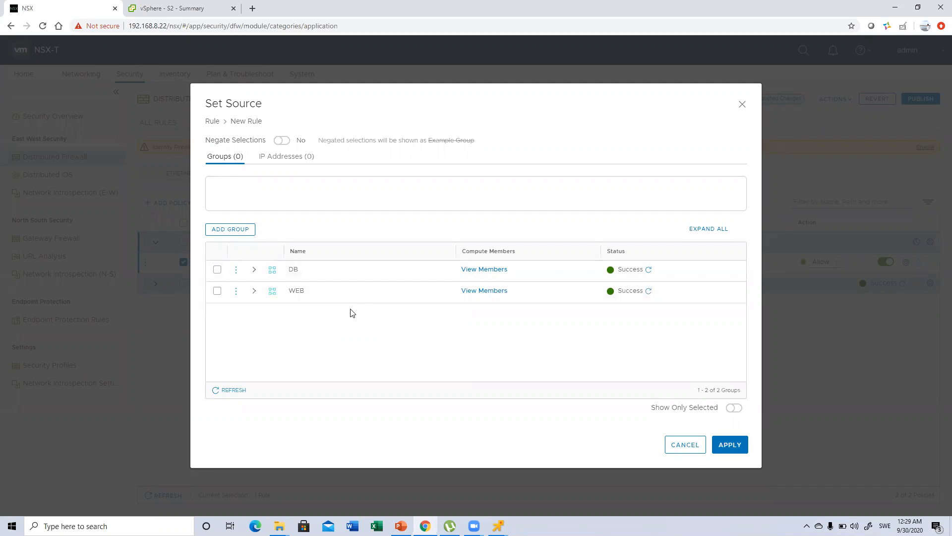
click(217, 270)
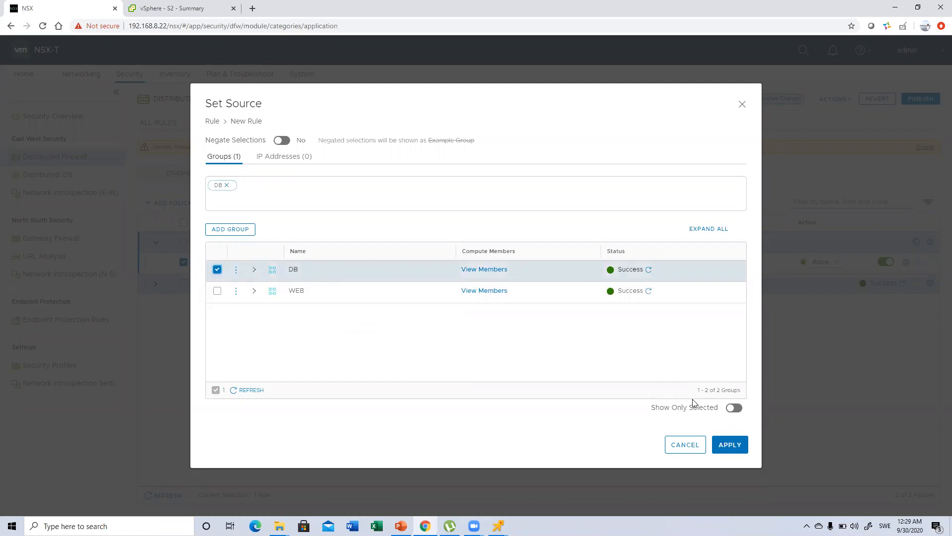
click(735, 447)
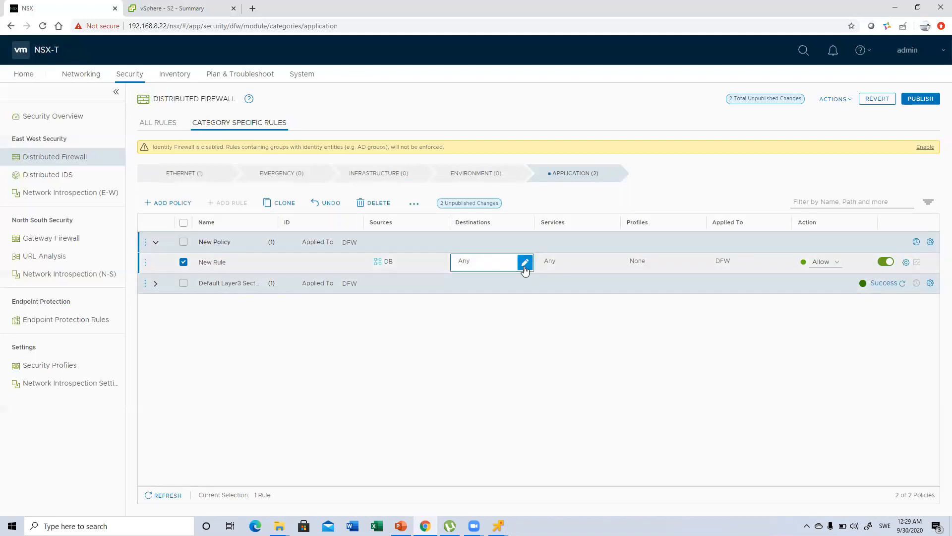
click(524, 264)
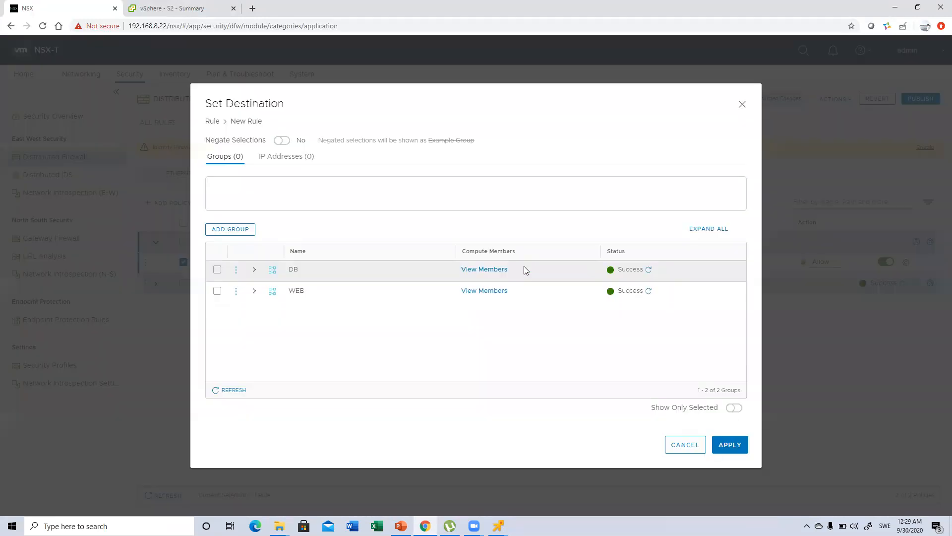
click(219, 292)
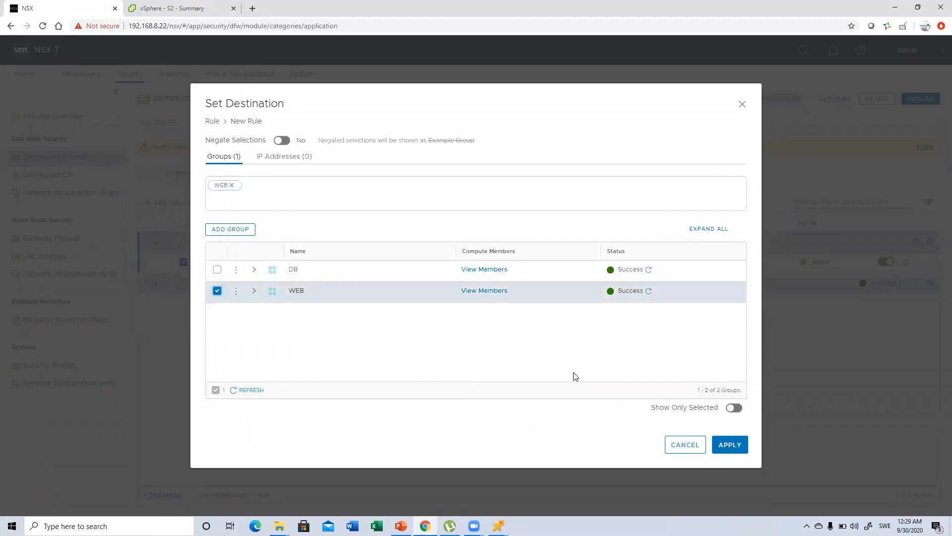
click(727, 448)
Step: Set the new rule's action to Drop
mouse_move(783, 266)
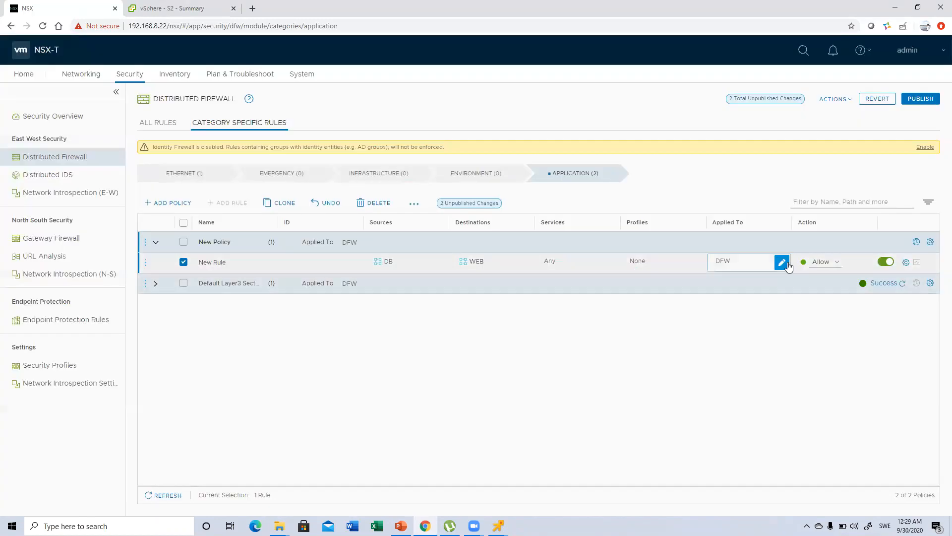
click(823, 261)
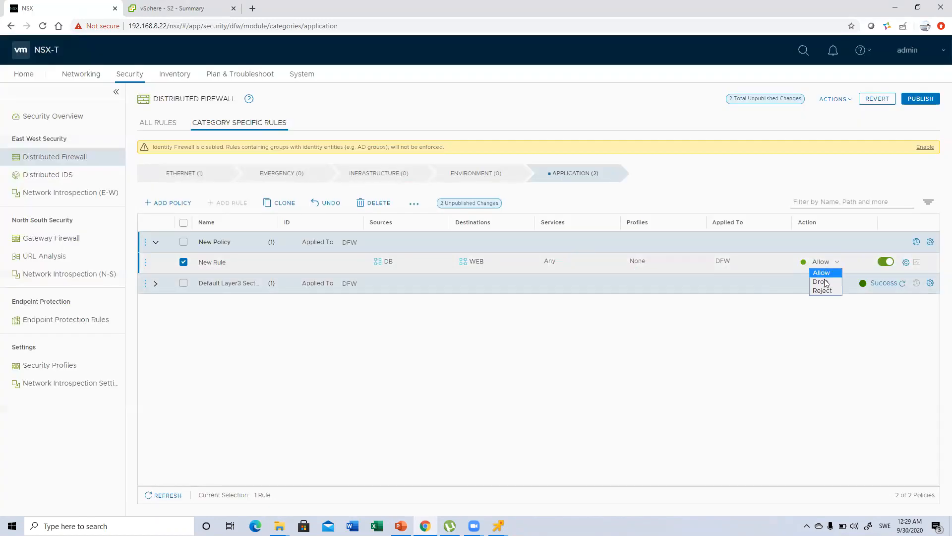
click(825, 281)
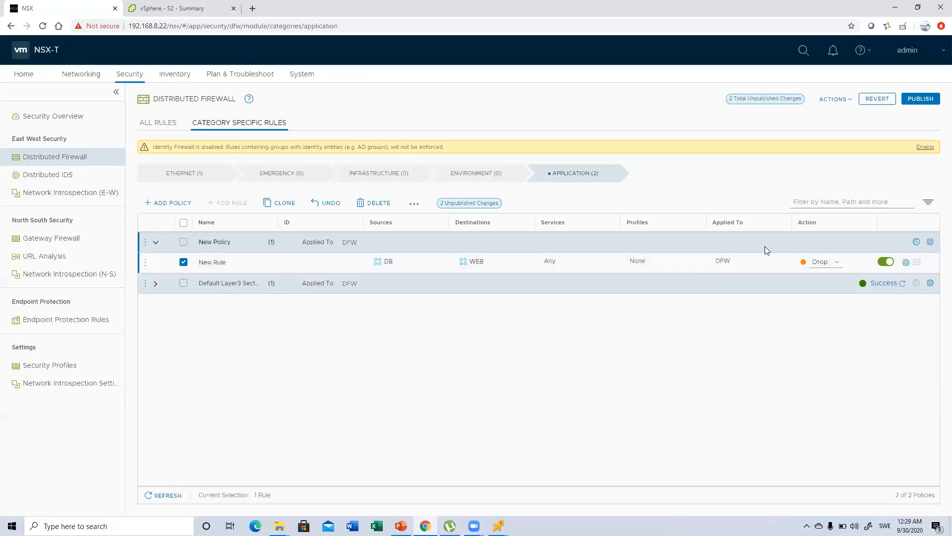
Step: Apply the drop rule to DFW and publish the firewall changes
mouse_move(782, 263)
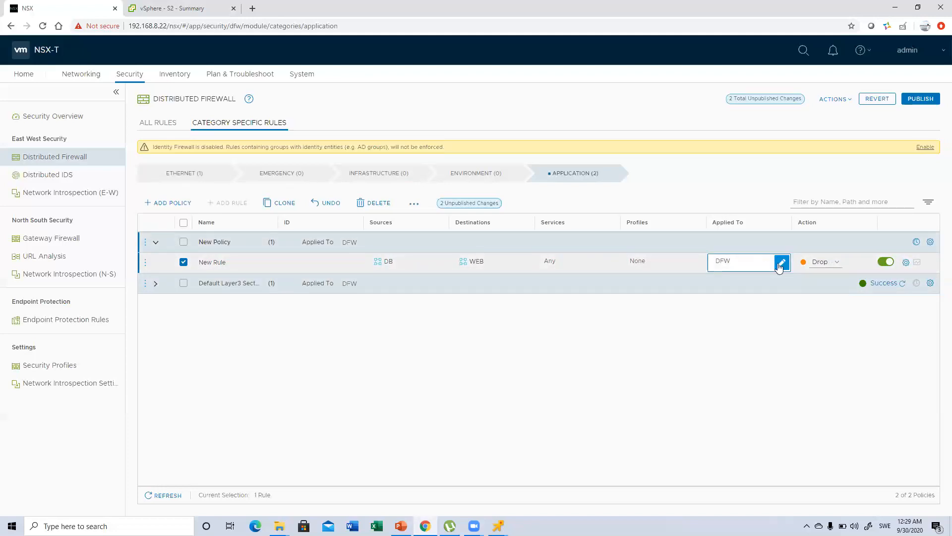
click(780, 264)
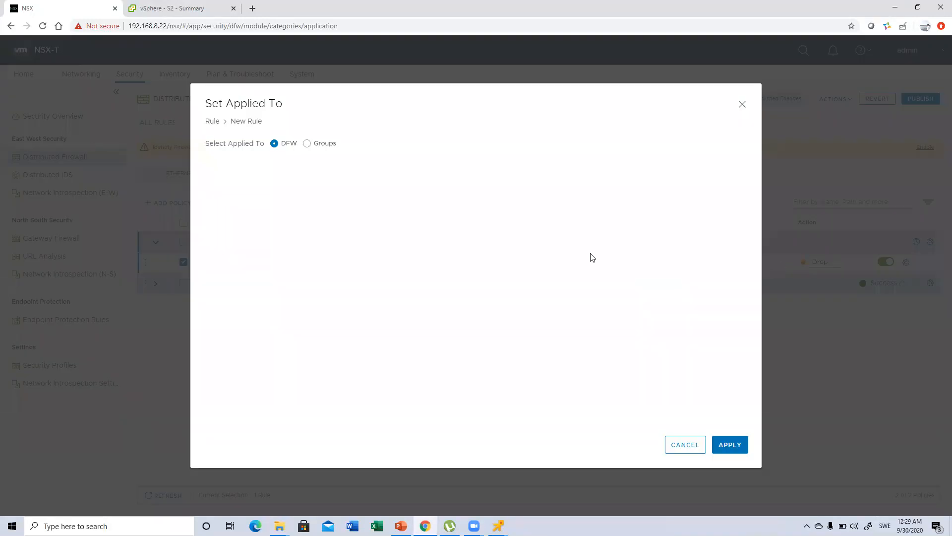
click(306, 143)
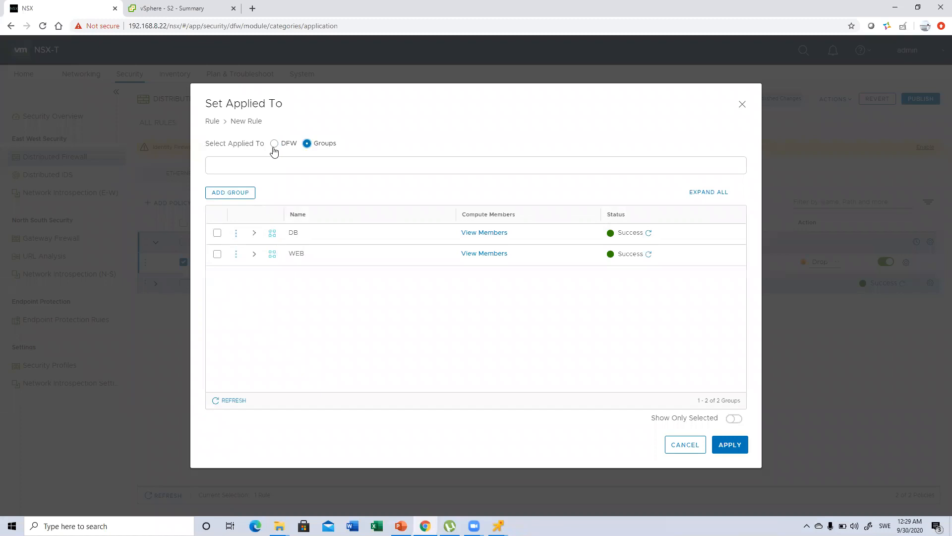
click(274, 145)
click(730, 445)
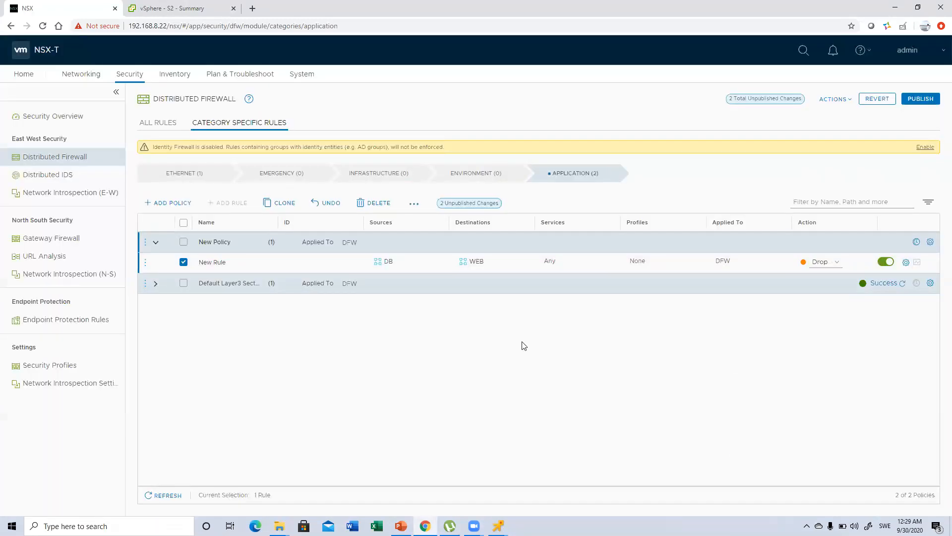
click(914, 100)
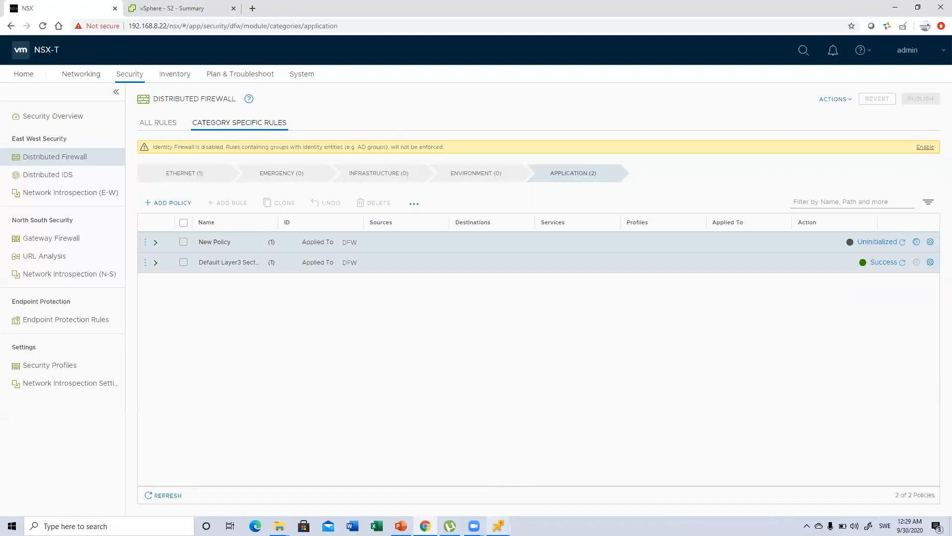
Step: Check the continuous ping to 11.0.0.2 in the S1 remote console, then return to NSX
mouse_move(498, 526)
click(459, 466)
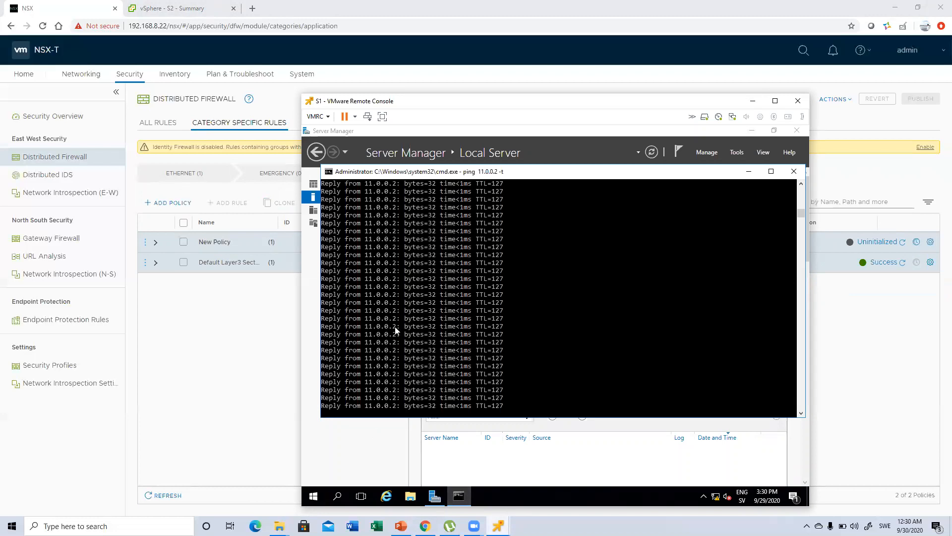
click(216, 303)
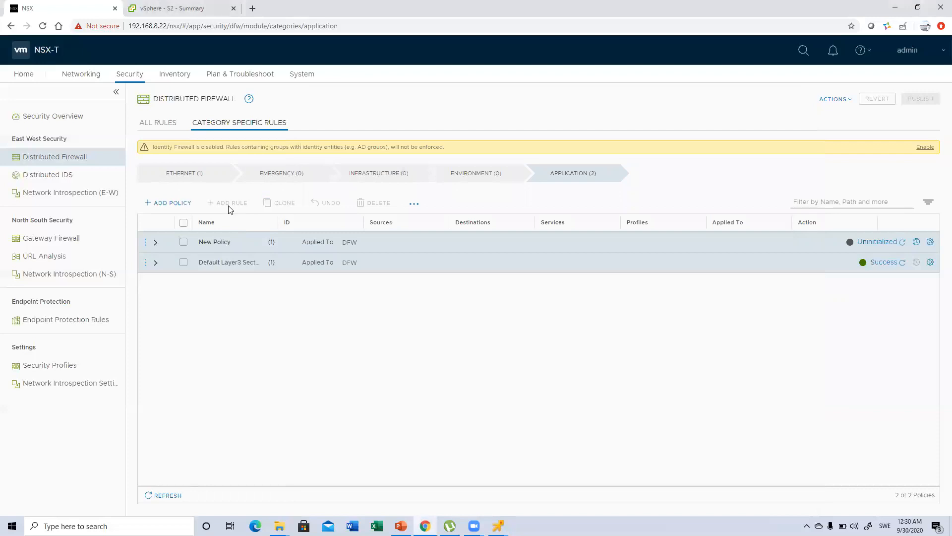
Step: Open the Ethernet category, expand the Default Layer2 Section and inspect the action options of its default rule
click(193, 178)
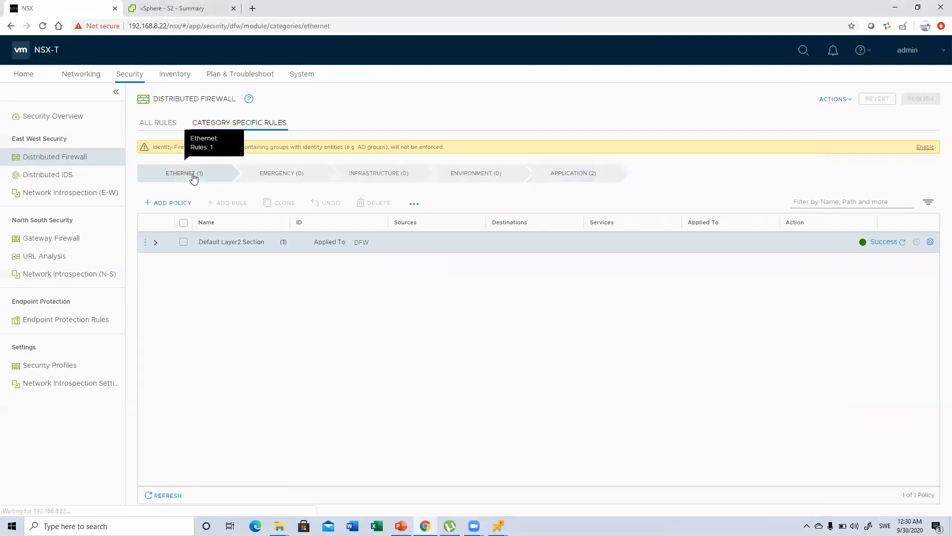
click(156, 242)
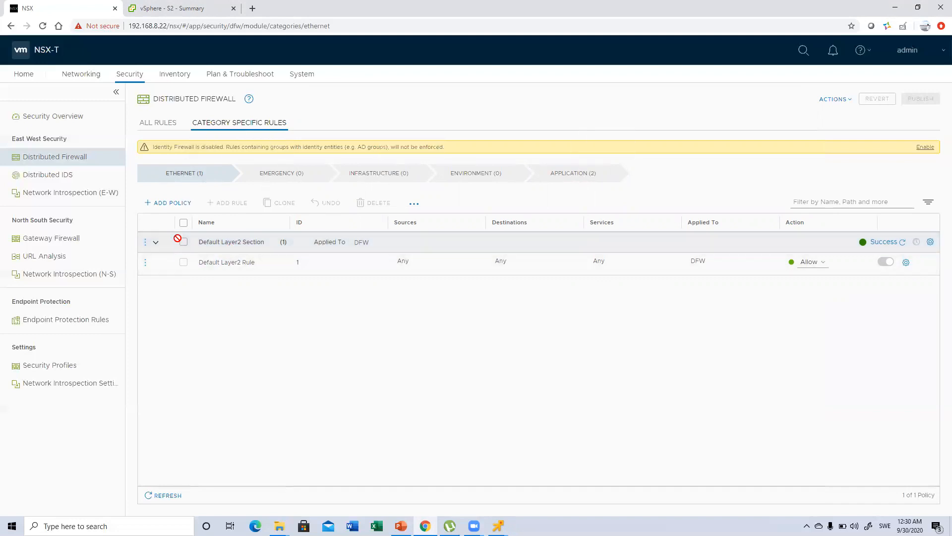
click(815, 270)
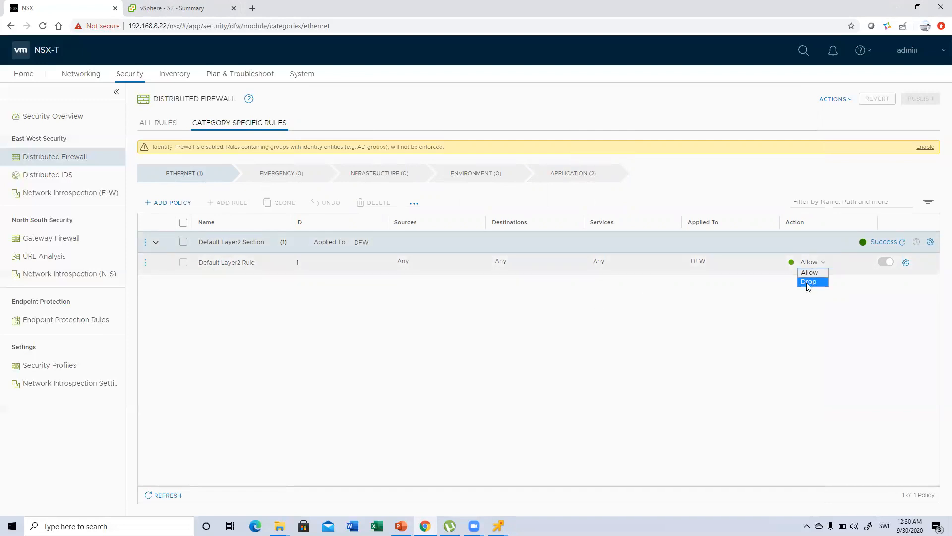
click(674, 290)
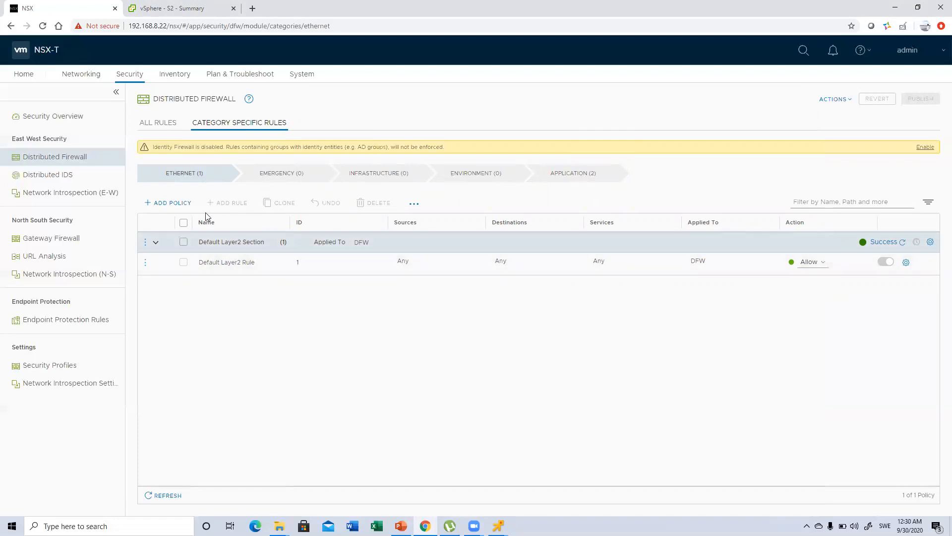
Step: Add two new policies above the Default Layer2 Section and add a rule to the topmost one
click(181, 204)
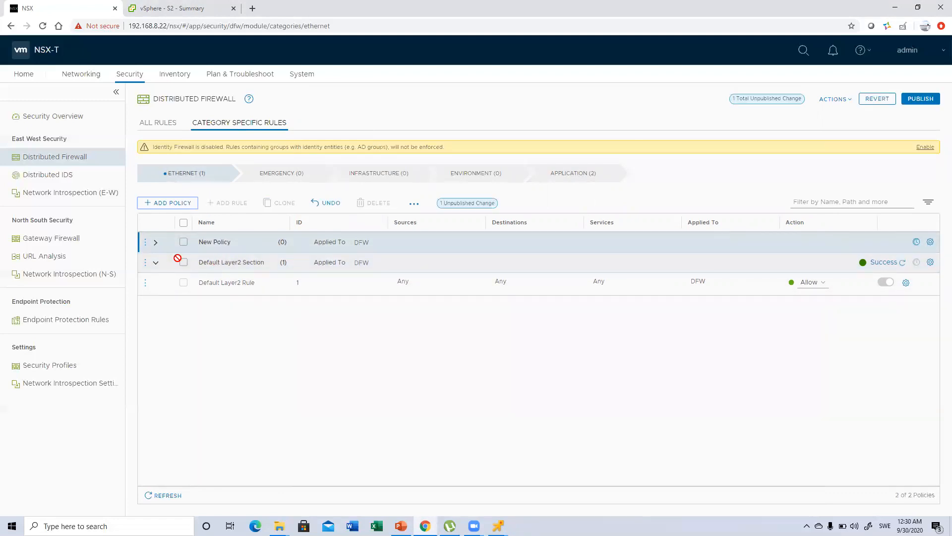
click(146, 263)
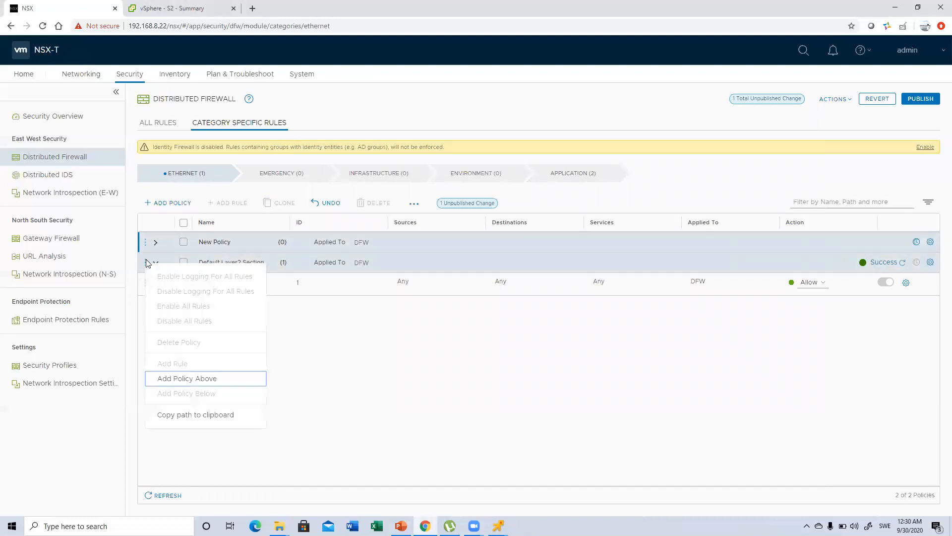
click(181, 380)
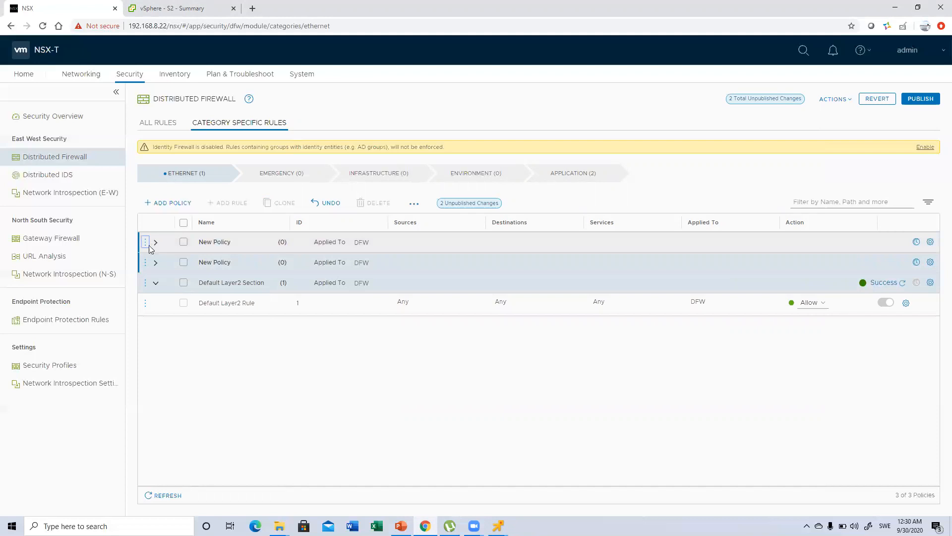
click(146, 243)
click(183, 343)
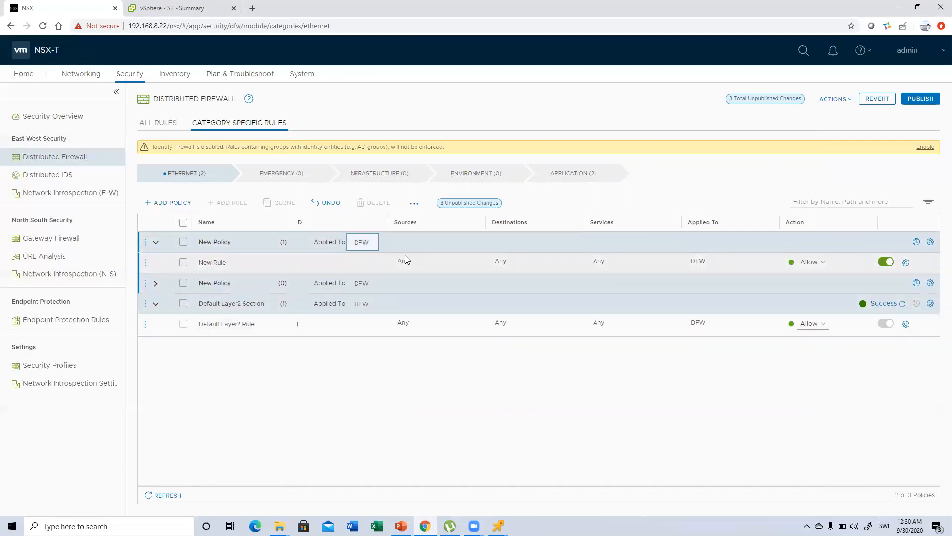
Step: Set the new Ethernet rule's source to the DB group and its destination to the WEB group
click(477, 264)
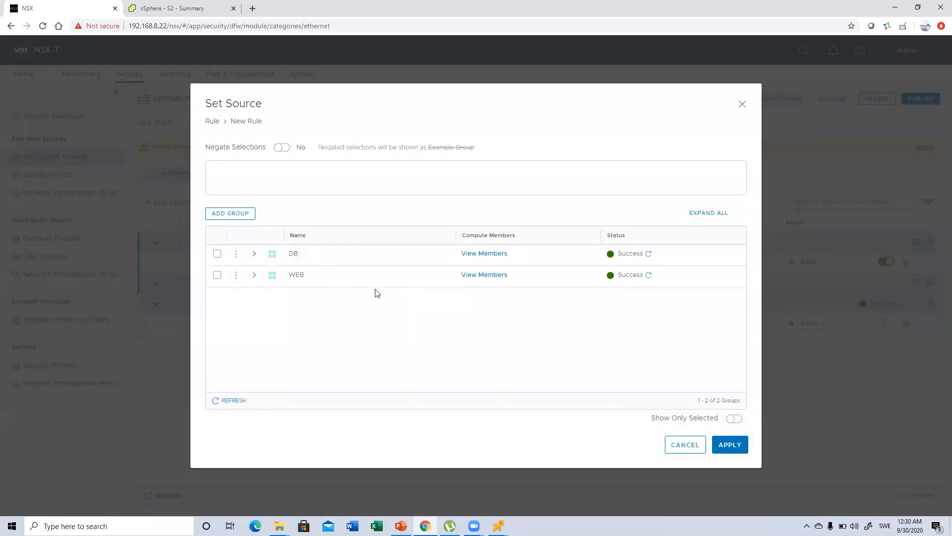
click(217, 253)
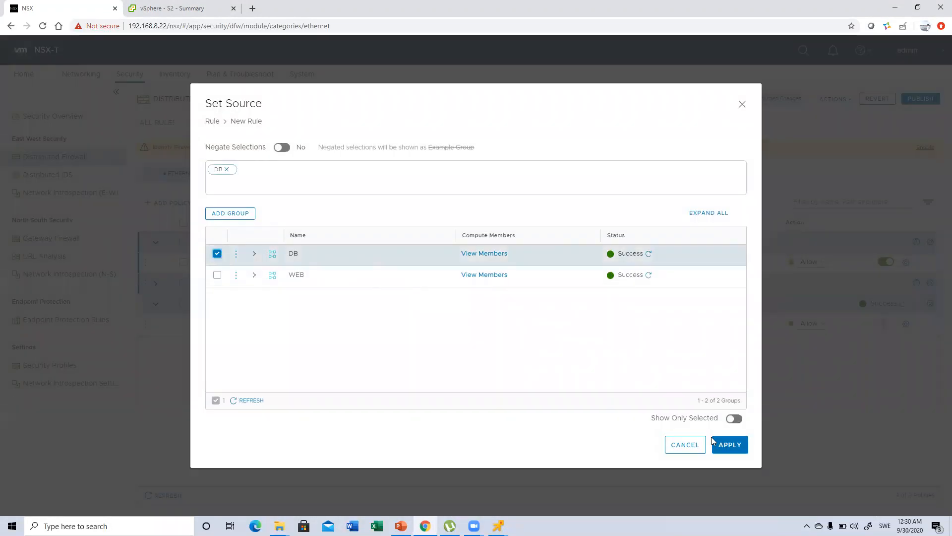
click(728, 449)
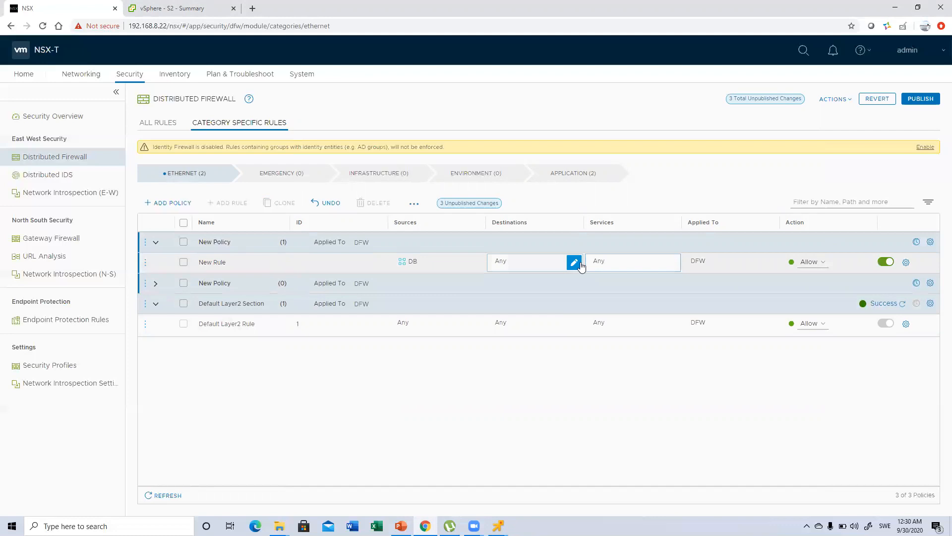
click(573, 263)
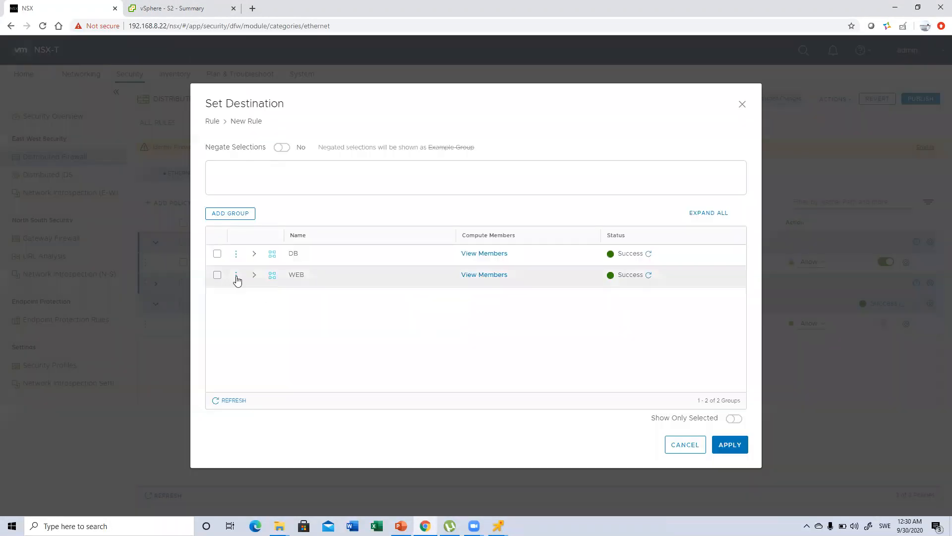
click(217, 275)
click(730, 444)
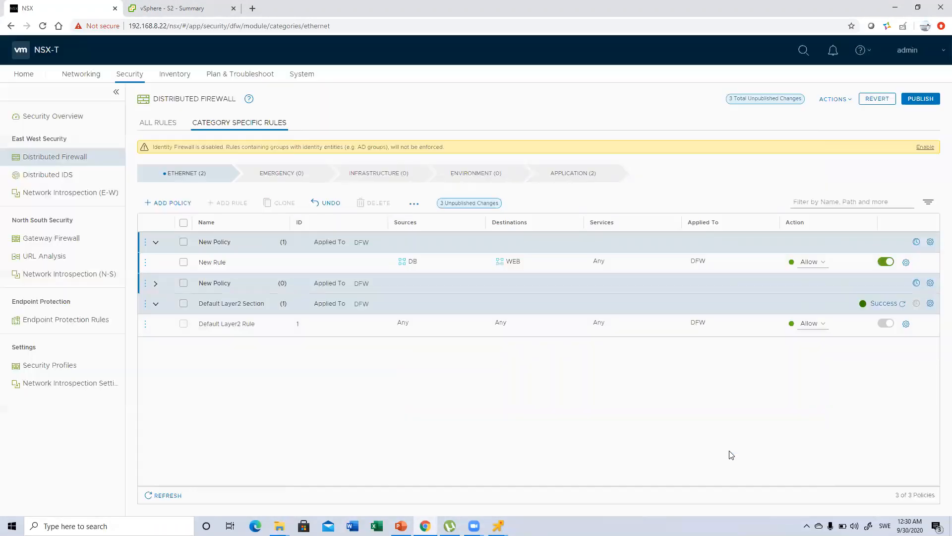
Step: Set the DB-to-WEB rule's action to Drop and check its available services without choosing any
click(810, 261)
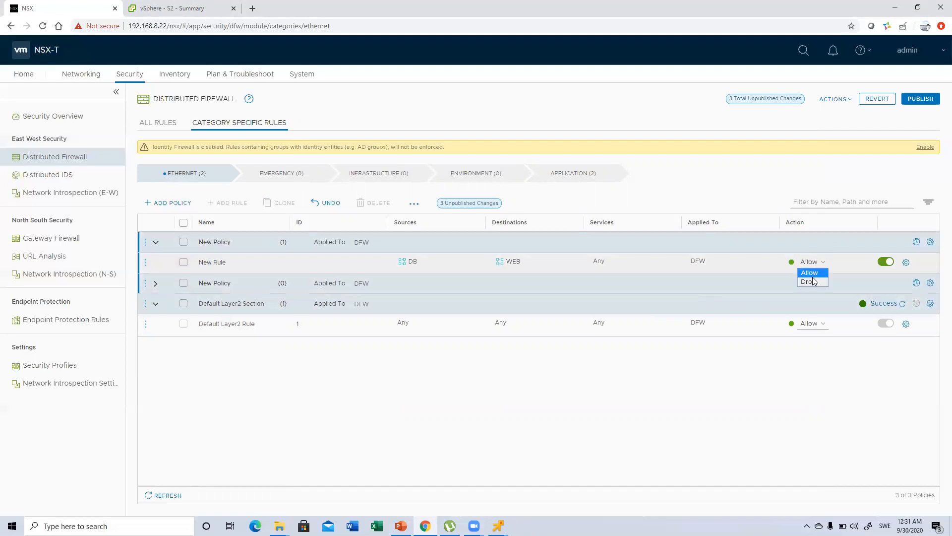
click(810, 282)
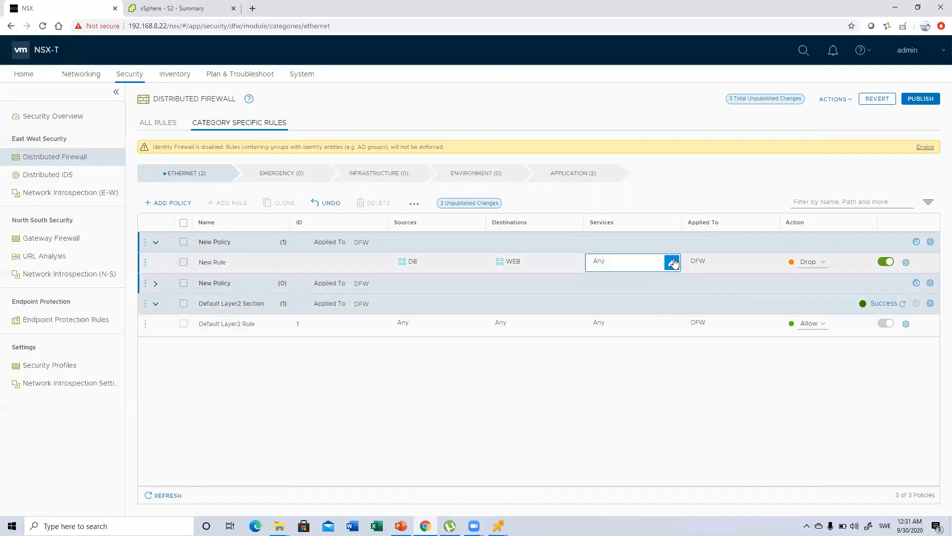
click(673, 261)
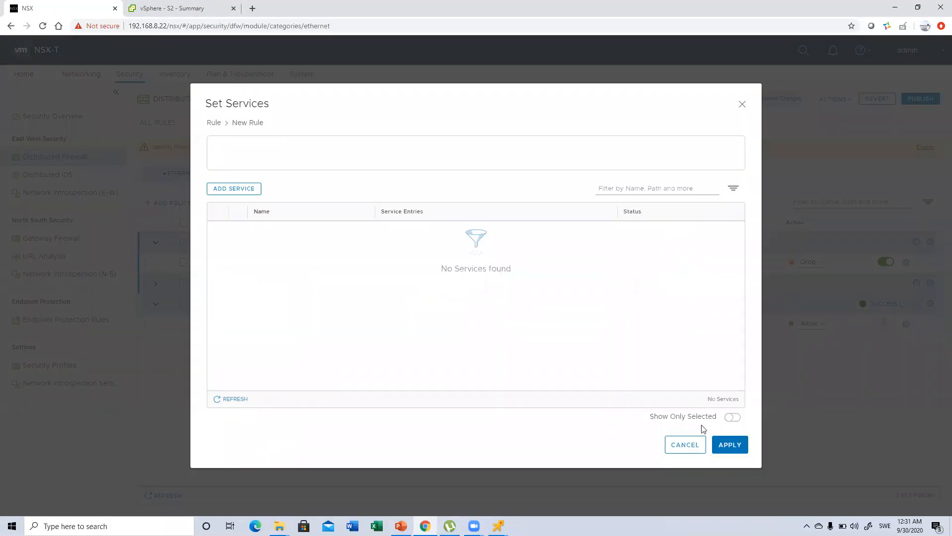
click(683, 446)
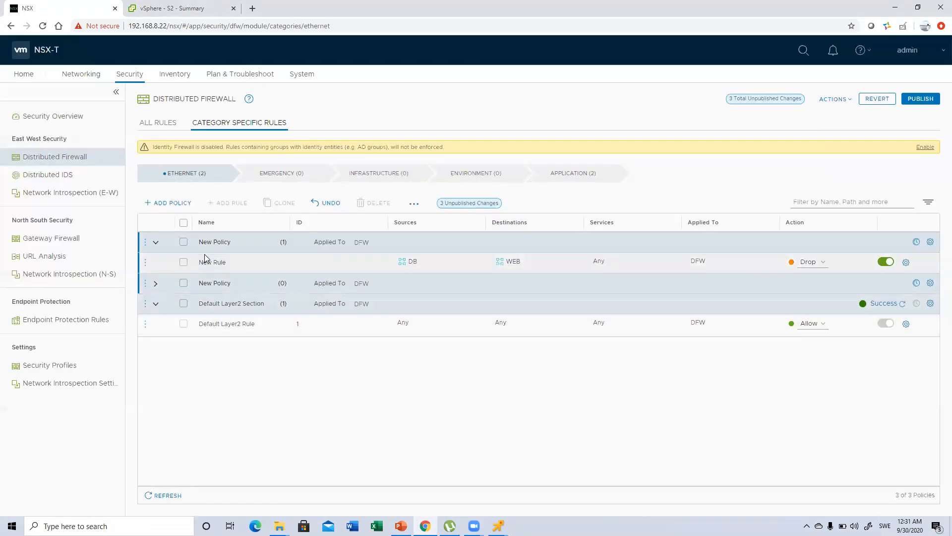
Step: Publish the Ethernet firewall changes and refresh the topmost new policy's status
click(918, 98)
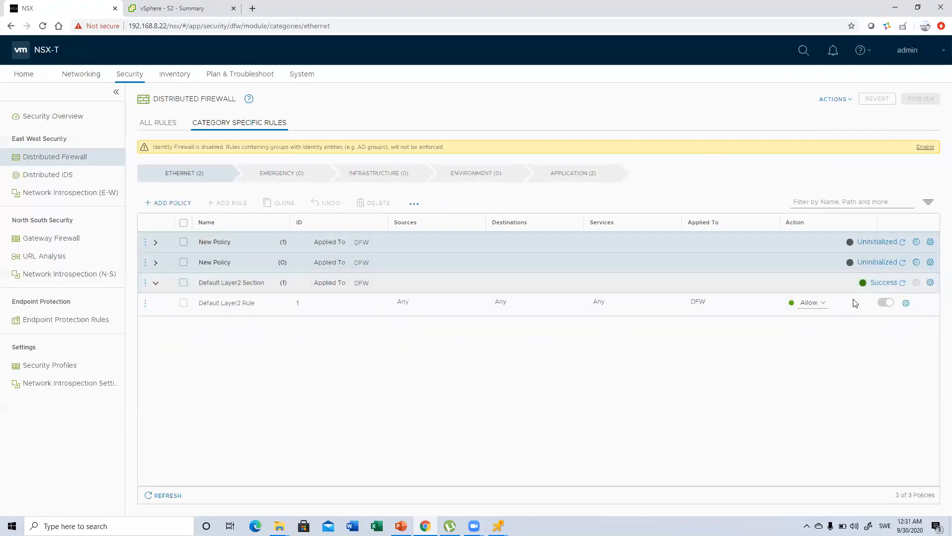
click(903, 243)
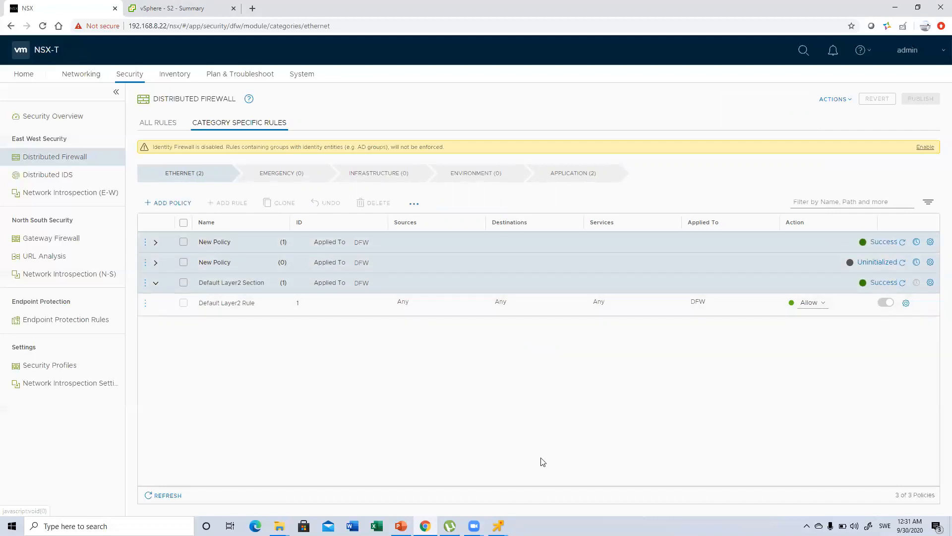
Step: Check the continuous ping to 10.0.0.2 in the S2 remote console, and return to NSX to view all distributed firewall rules
mouse_move(499, 524)
click(516, 474)
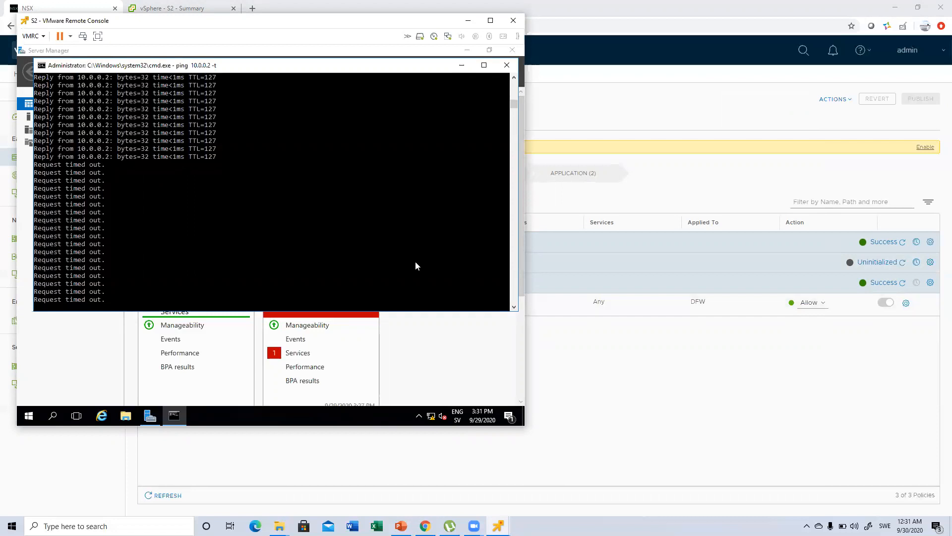
click(623, 356)
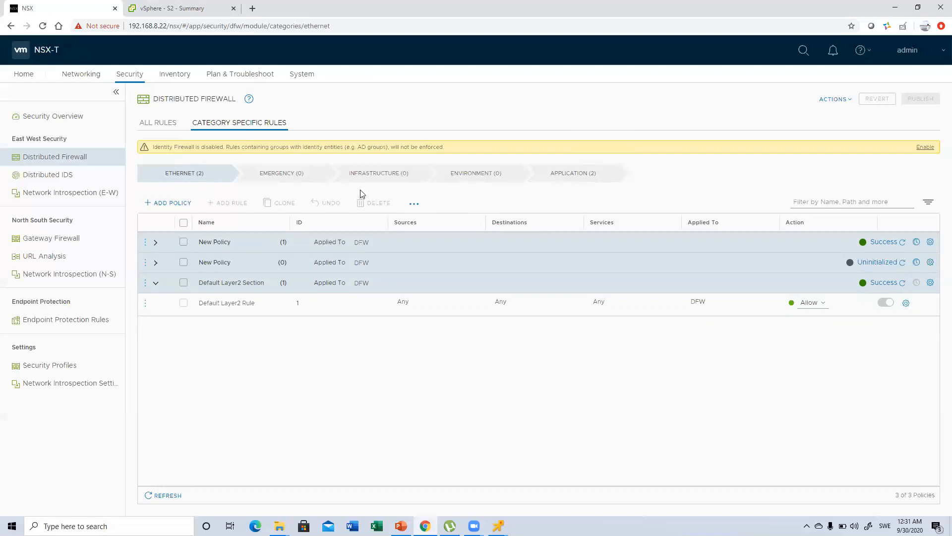
click(158, 124)
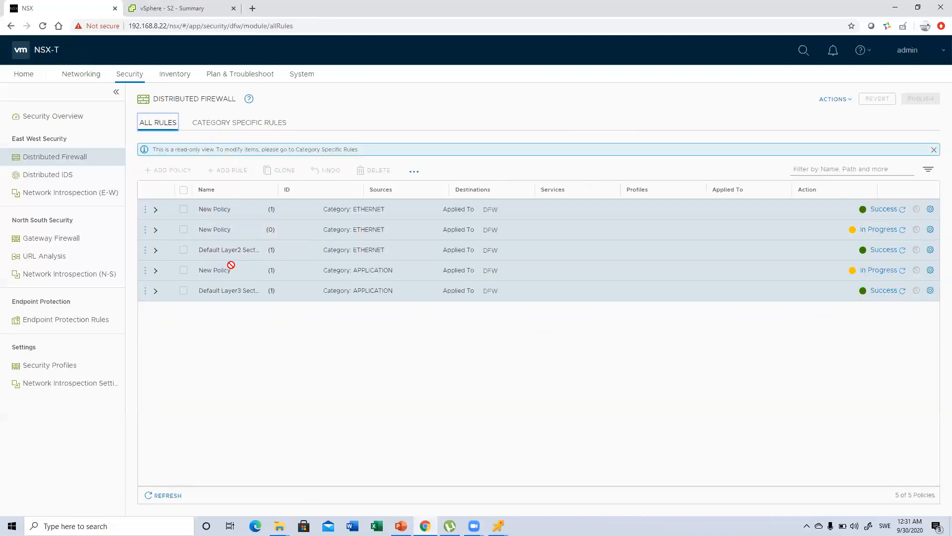